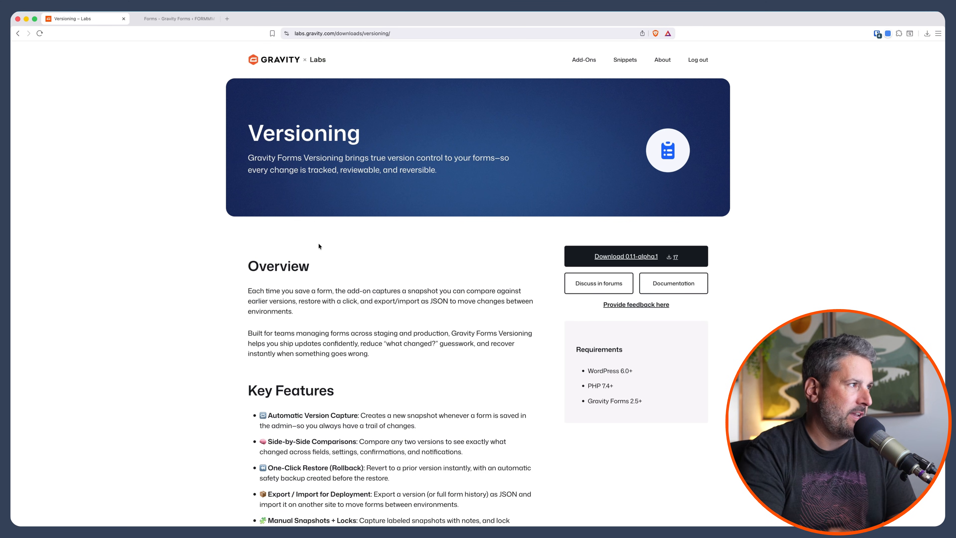
Review the Versioning add-on's features, installation, capture, comparison and restore documentation on the Gravity Labs page.
{"action": "left_click", "coordinate": [154, 19]}
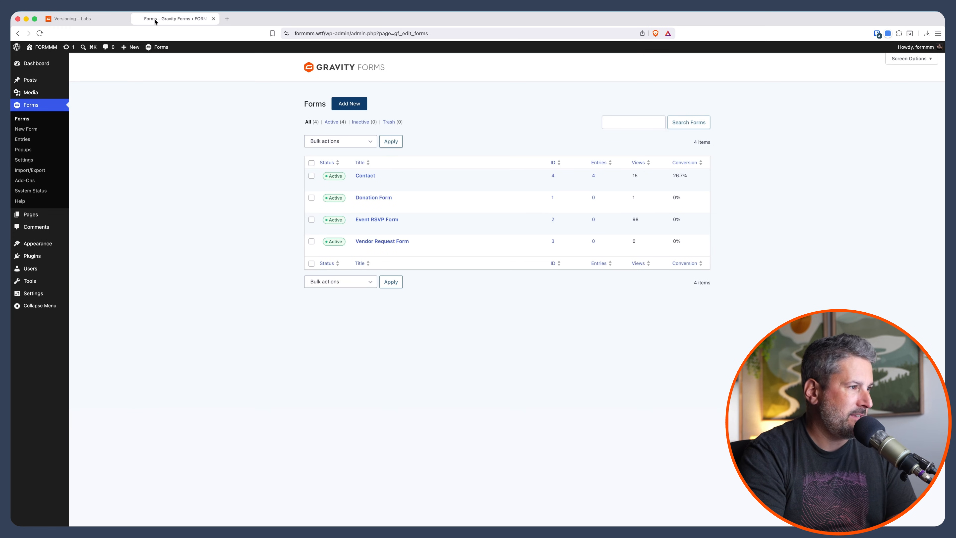
{"action": "left_click", "coordinate": [95, 18]}
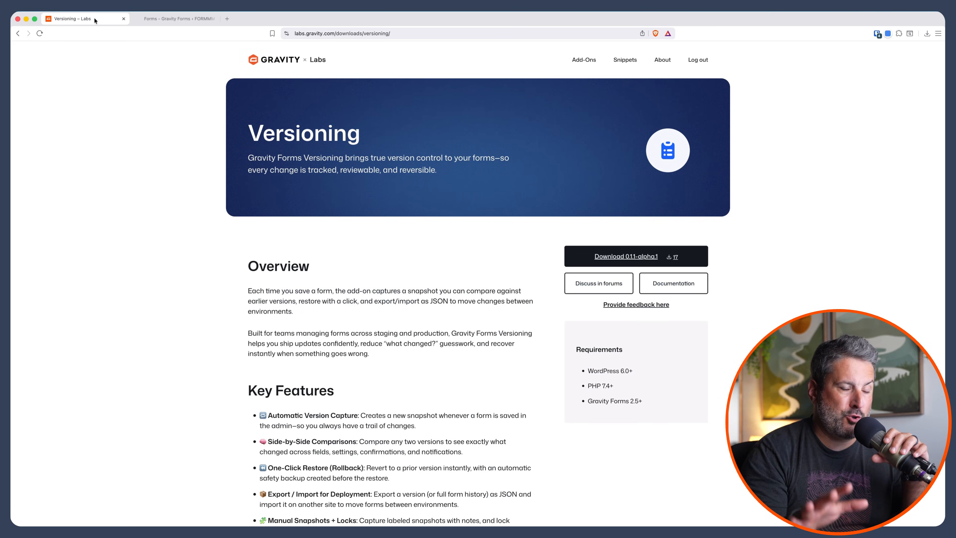
{"action": "scroll", "coordinate": [219, 148], "scroll_direction": "down", "scroll_amount": 15}
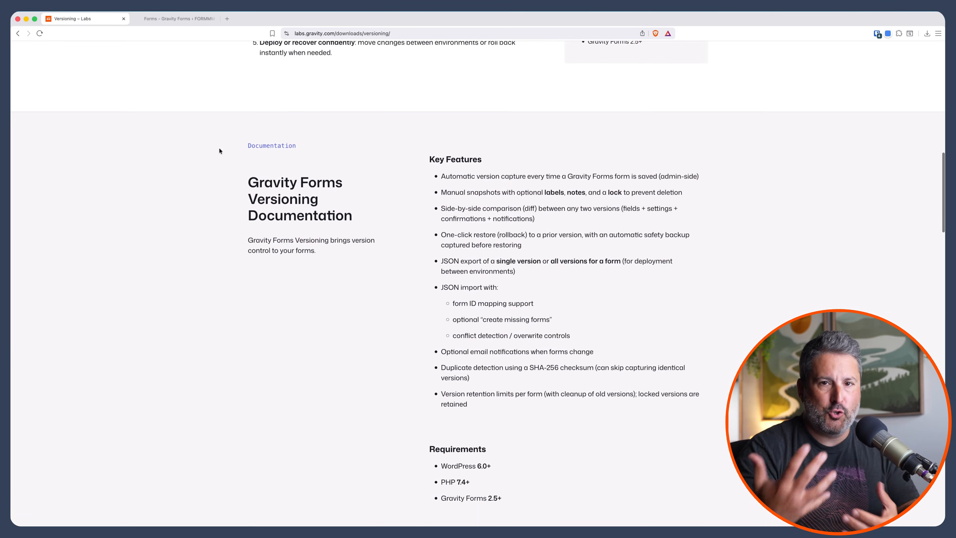
{"action": "scroll", "coordinate": [219, 147], "scroll_direction": "down", "scroll_amount": 10}
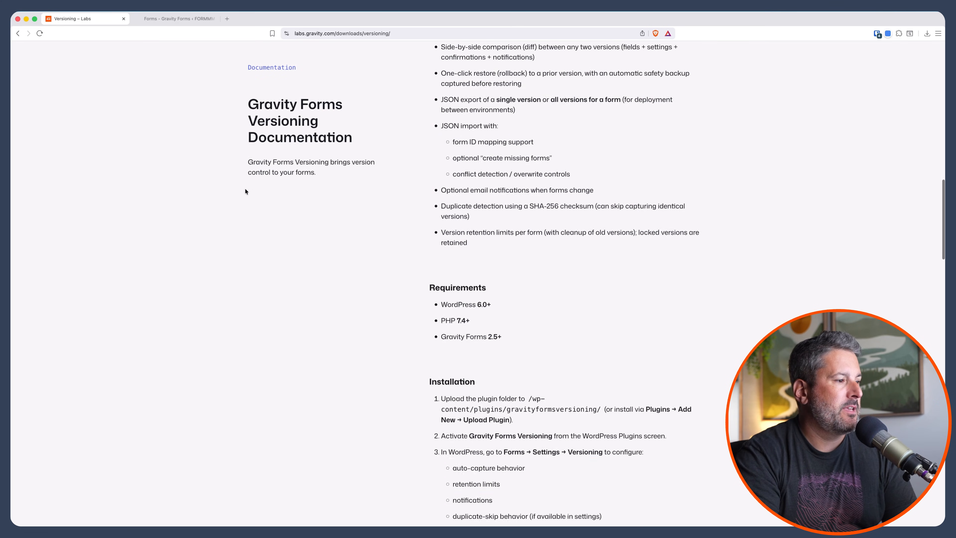
{"action": "scroll", "coordinate": [245, 190], "scroll_direction": "down", "scroll_amount": 20}
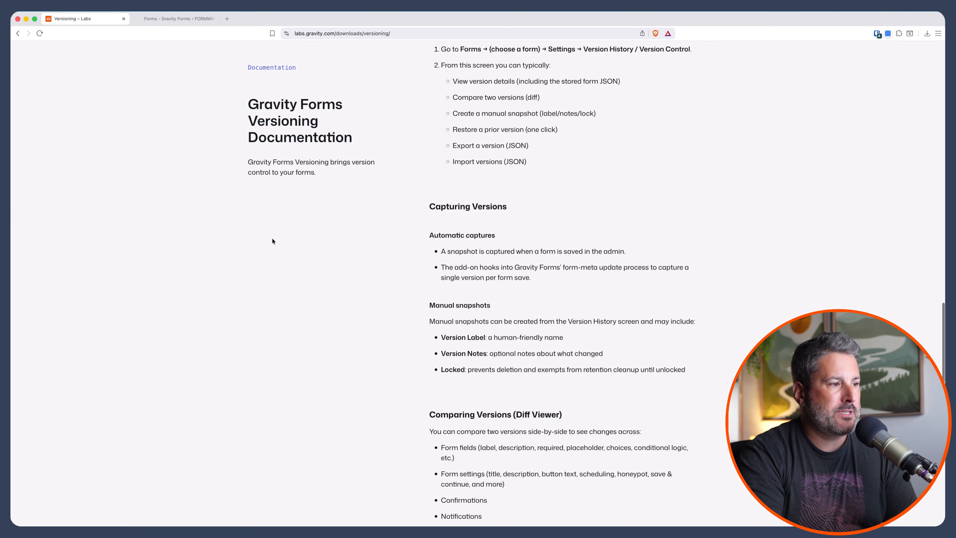
{"action": "scroll", "coordinate": [272, 241], "scroll_direction": "down", "scroll_amount": 1}
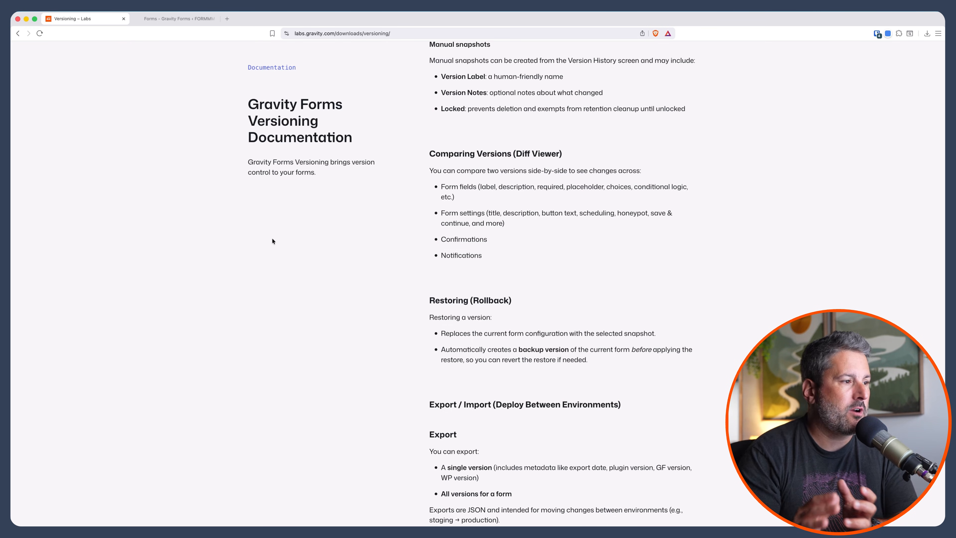
{"action": "scroll", "coordinate": [272, 240], "scroll_direction": "up", "scroll_amount": 20}
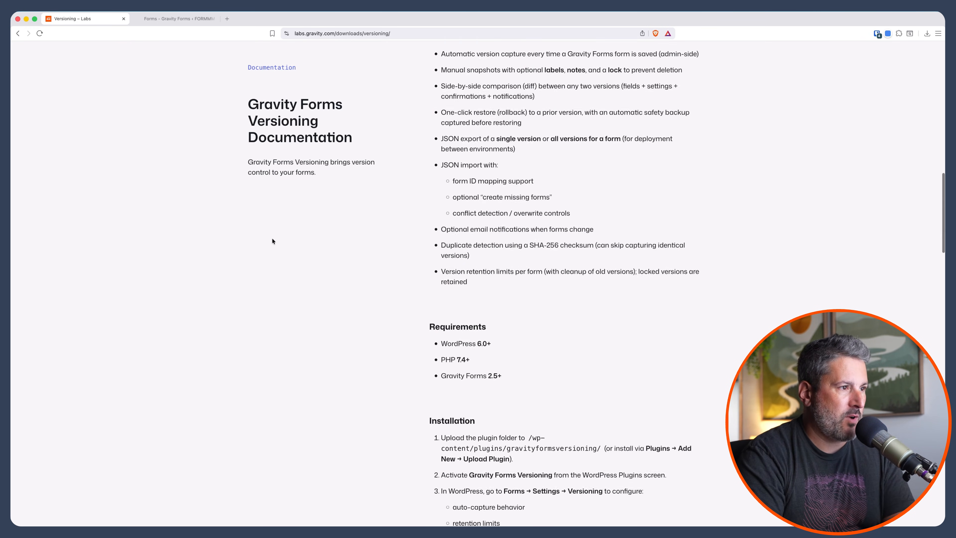
{"action": "scroll", "coordinate": [273, 241], "scroll_direction": "up", "scroll_amount": 10}
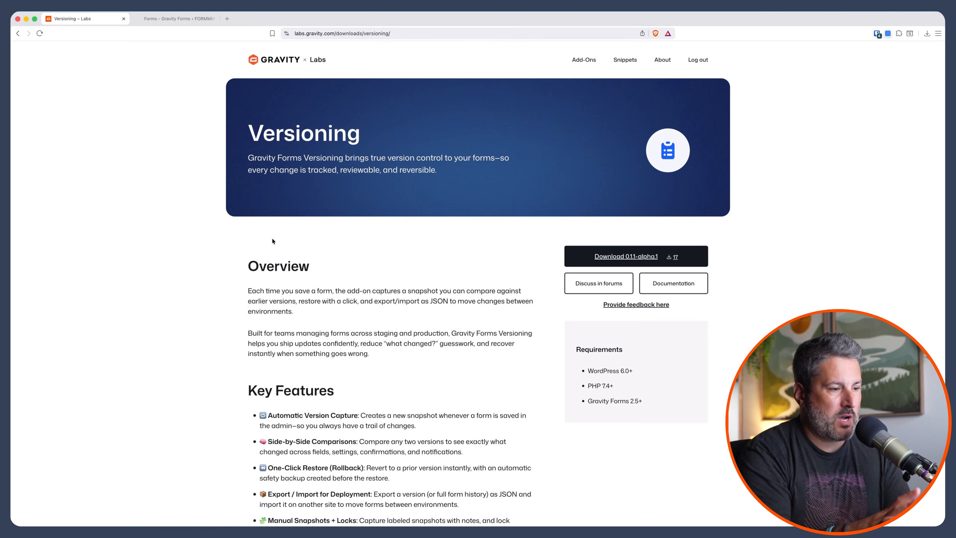
Open the Contact form's version history in the Gravity Forms admin and view the options for importing versions.
{"action": "left_click", "coordinate": [181, 20]}
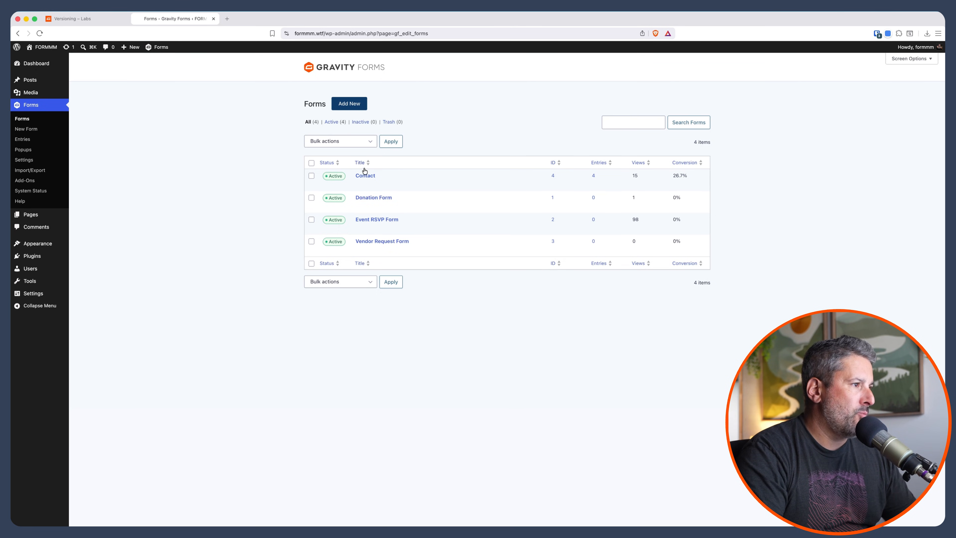
{"action": "mouse_move", "coordinate": [359, 182]}
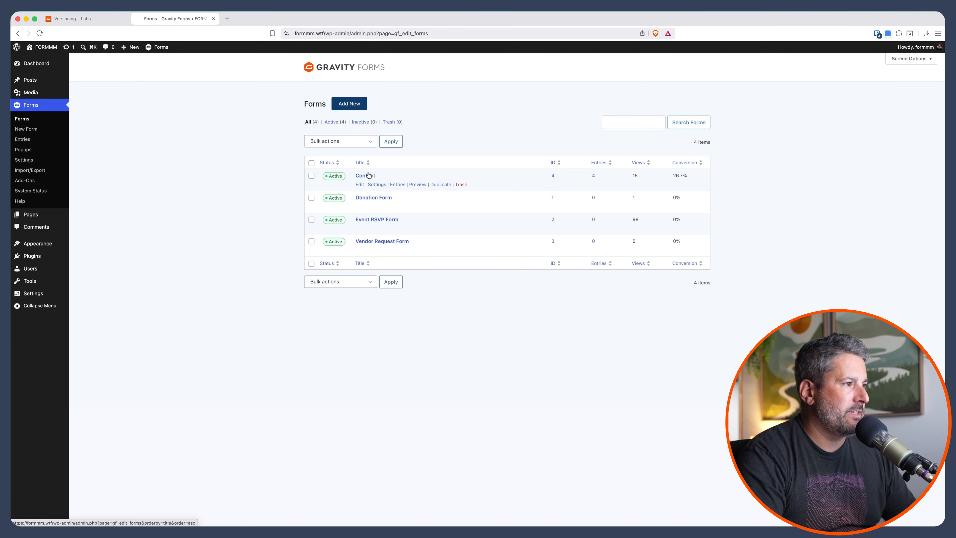
{"action": "left_click", "coordinate": [392, 292]}
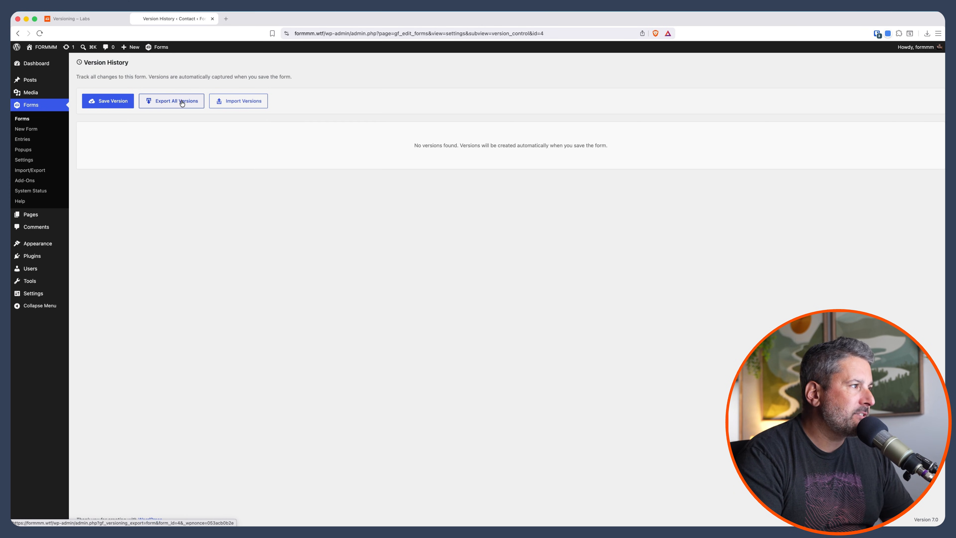
{"action": "left_click", "coordinate": [231, 106]}
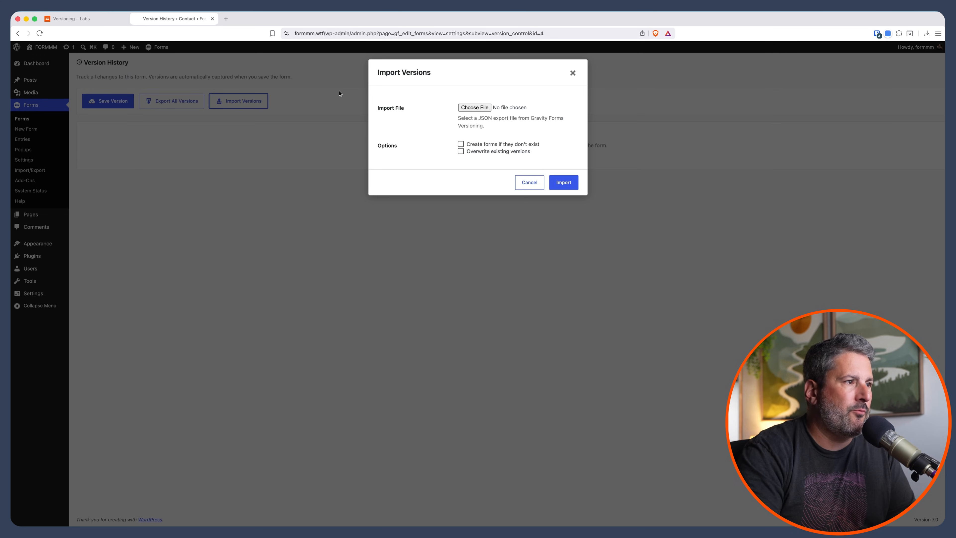
{"action": "left_click", "coordinate": [571, 73]}
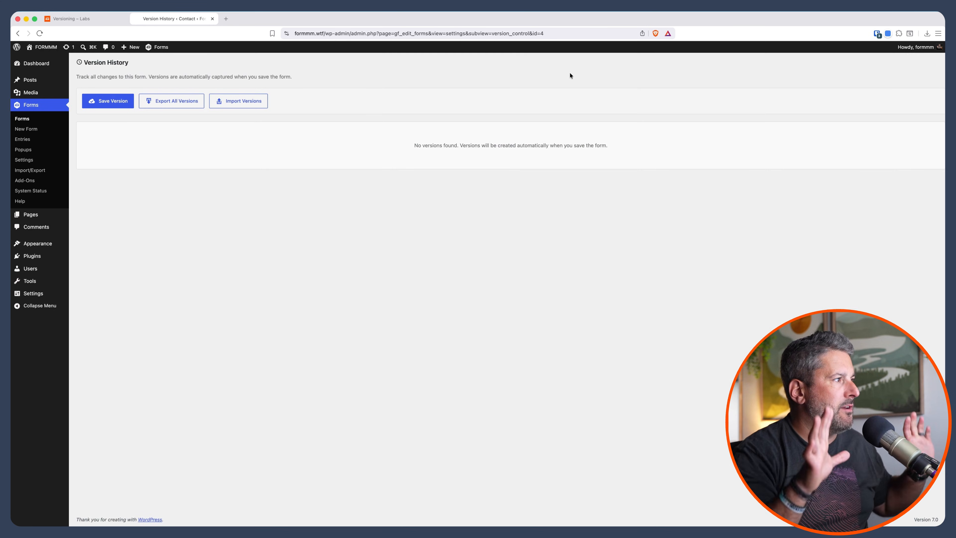
Save a locked version snapshot of the Contact form, labelled with the presenter's first name followed by "Demo" and without a description.
{"action": "left_click", "coordinate": [114, 102]}
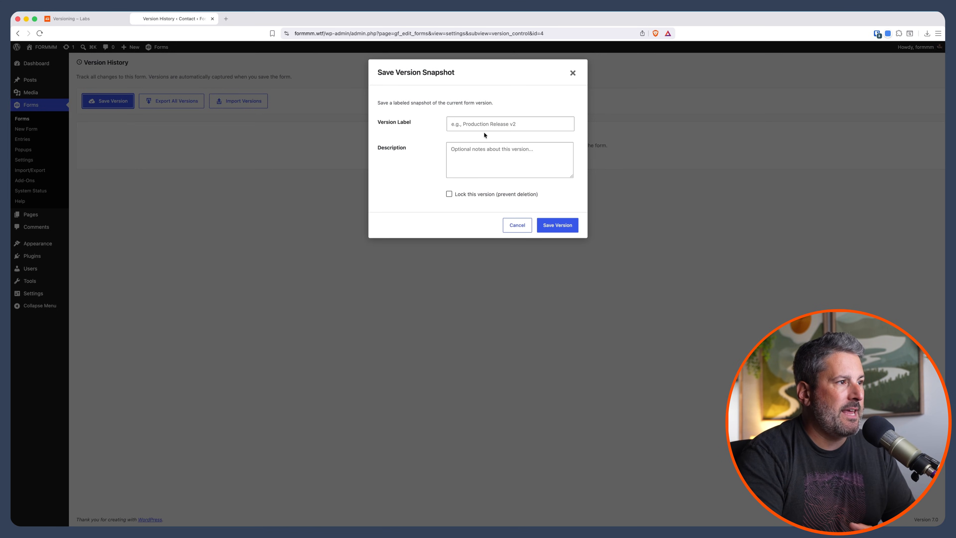
{"action": "left_click", "coordinate": [484, 124]}
{"action": "type", "text": "Matt Demo"}
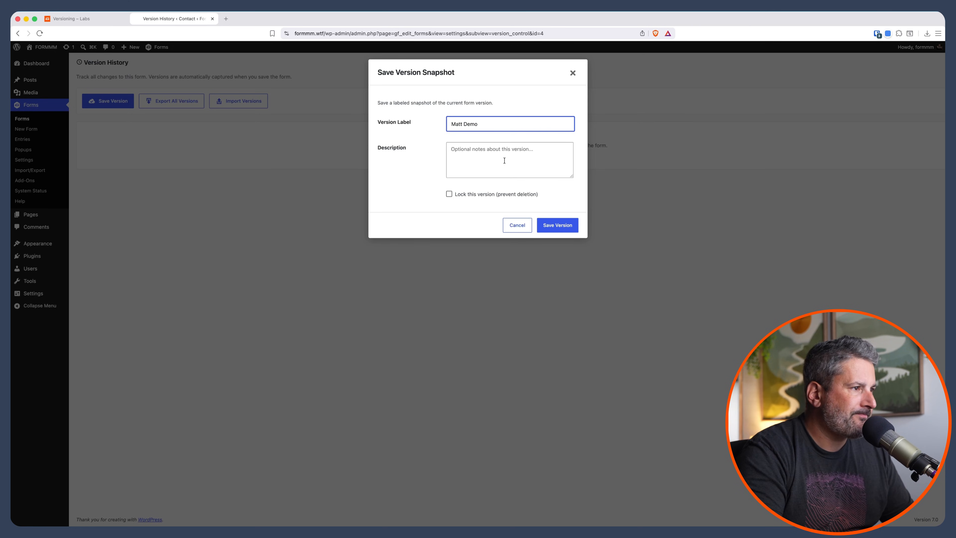
{"action": "left_click", "coordinate": [504, 160]}
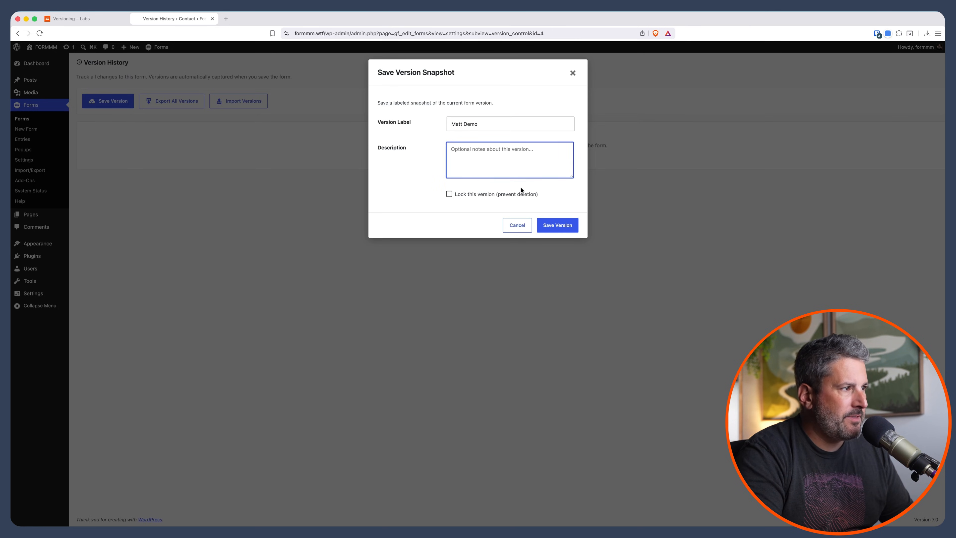
{"action": "left_click", "coordinate": [470, 195]}
{"action": "left_click", "coordinate": [555, 224]}
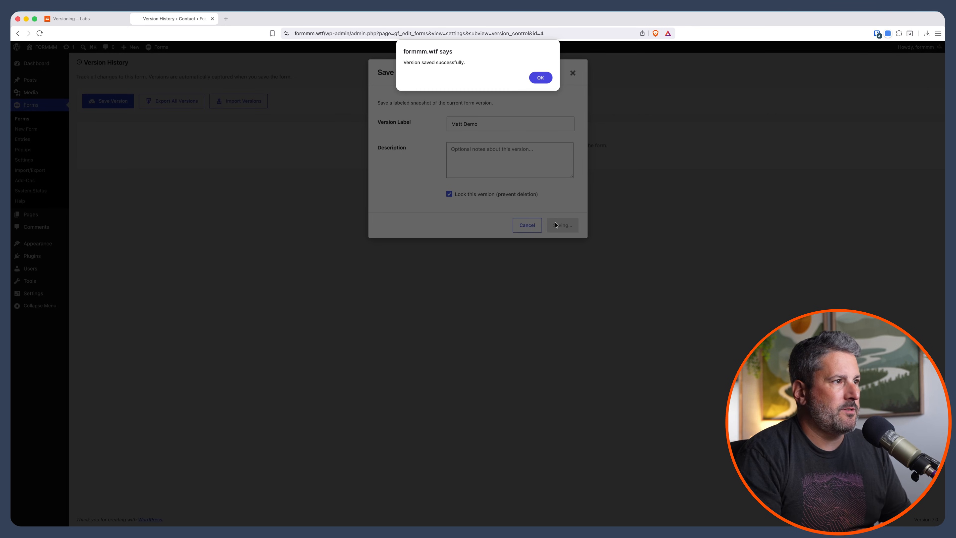
{"action": "left_click", "coordinate": [541, 77]}
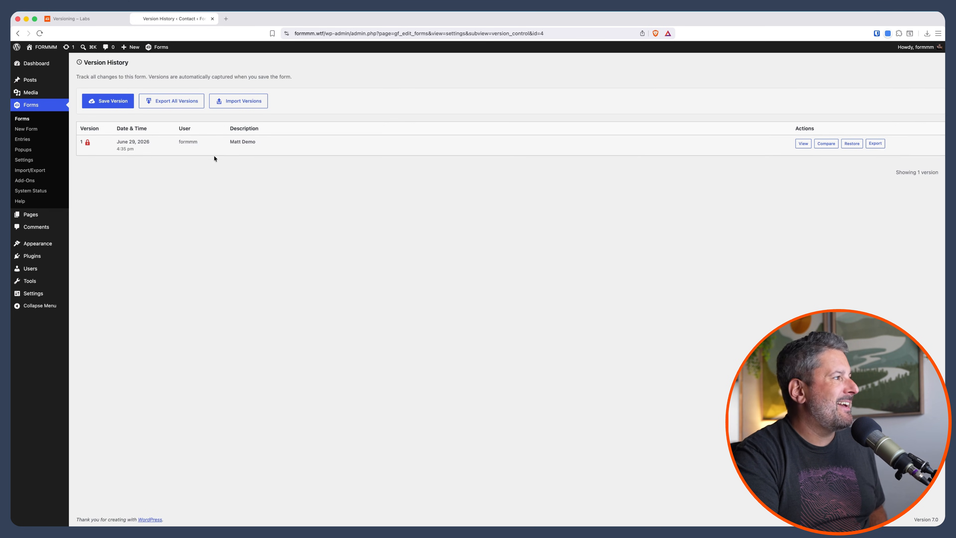
Add a Paragraph Text field between Email and Comments in the Contact form and save the form.
{"action": "left_click", "coordinate": [27, 120]}
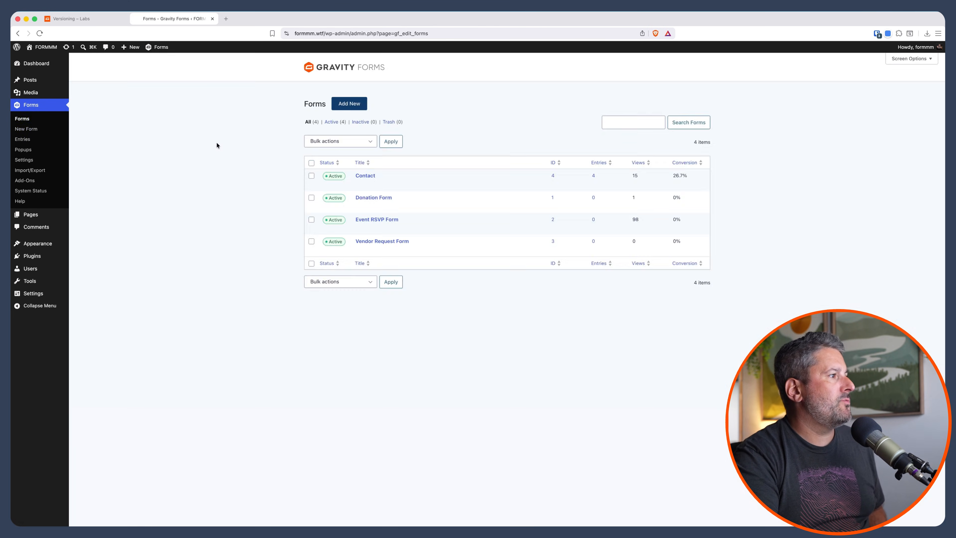
{"action": "left_click", "coordinate": [359, 185]}
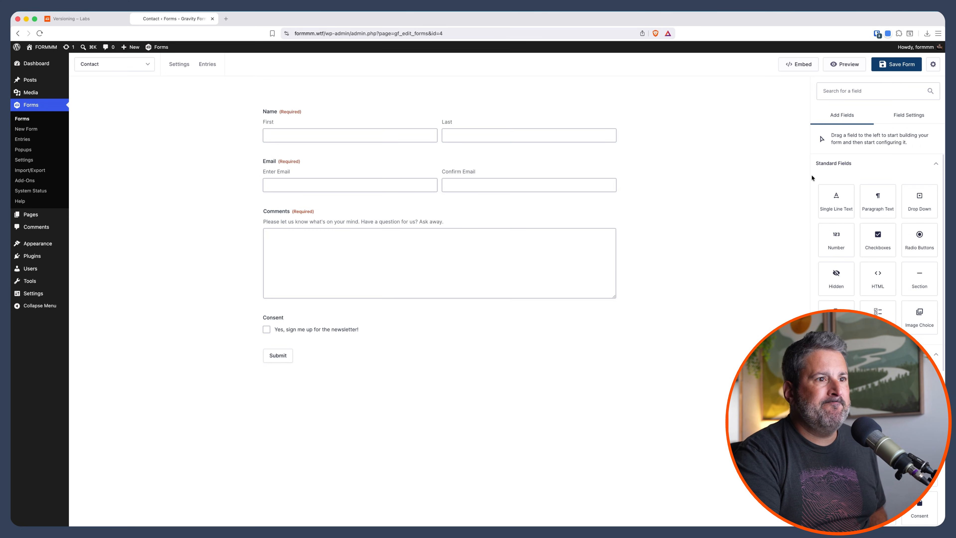
{"action": "left_click_drag", "start_coordinate": [878, 200], "coordinate": [326, 222]}
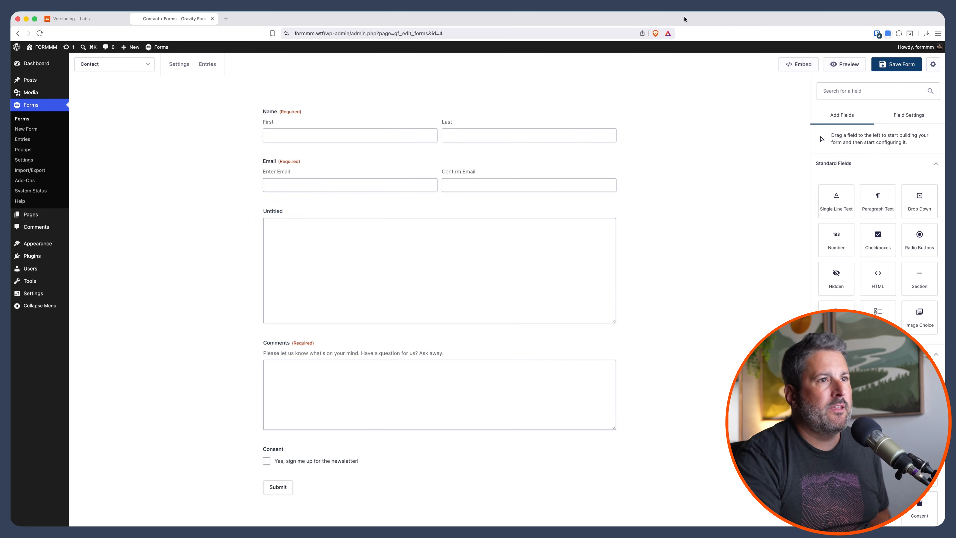
{"action": "left_click", "coordinate": [886, 66]}
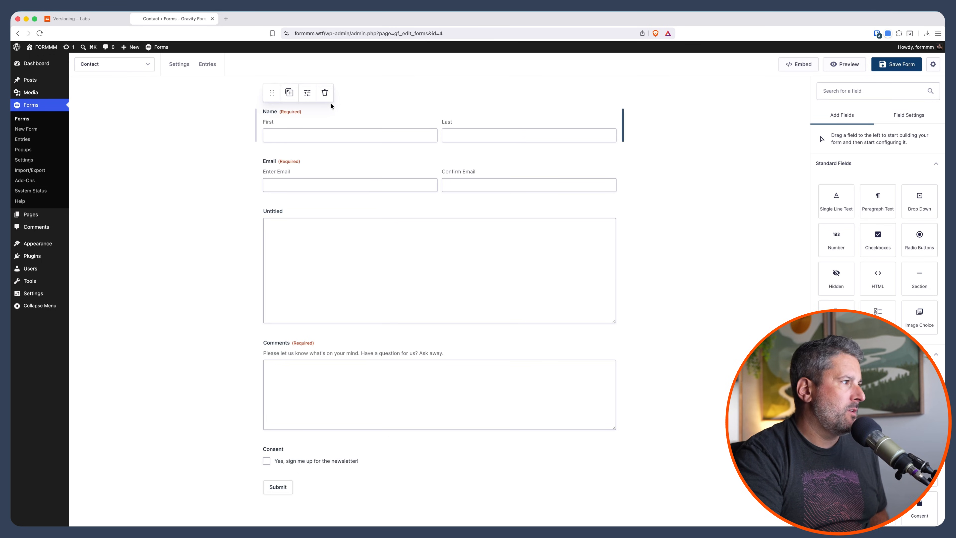
In the Contact form's version history, compare version 2 with the previous version and view version 2's details.
{"action": "mouse_move", "coordinate": [179, 77]}
{"action": "left_click", "coordinate": [209, 183]}
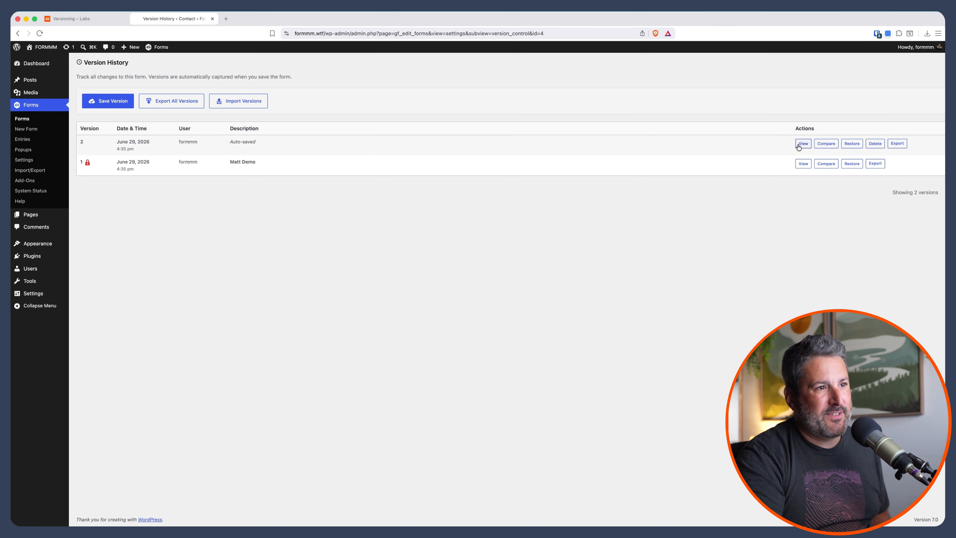
{"action": "left_click", "coordinate": [822, 146]}
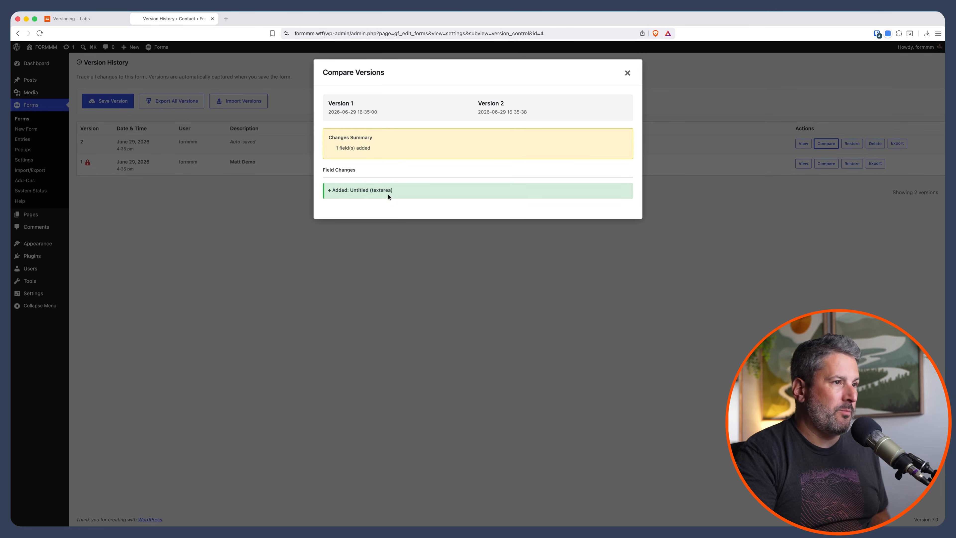
{"action": "left_click", "coordinate": [627, 73]}
{"action": "left_click", "coordinate": [802, 143]}
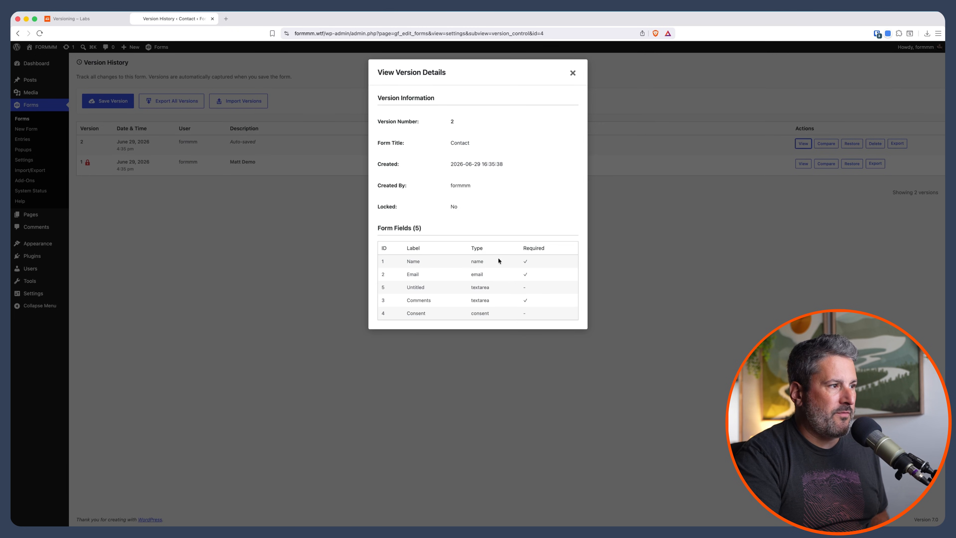
{"action": "left_click", "coordinate": [571, 73]}
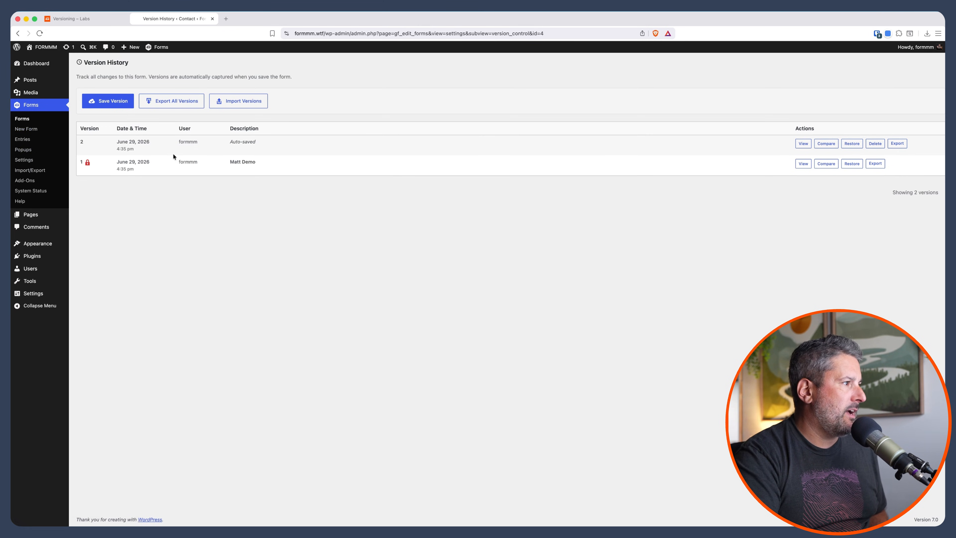
Delete the Untitled paragraph field from the Contact form, including its entry data, and save the form.
{"action": "left_click", "coordinate": [28, 120]}
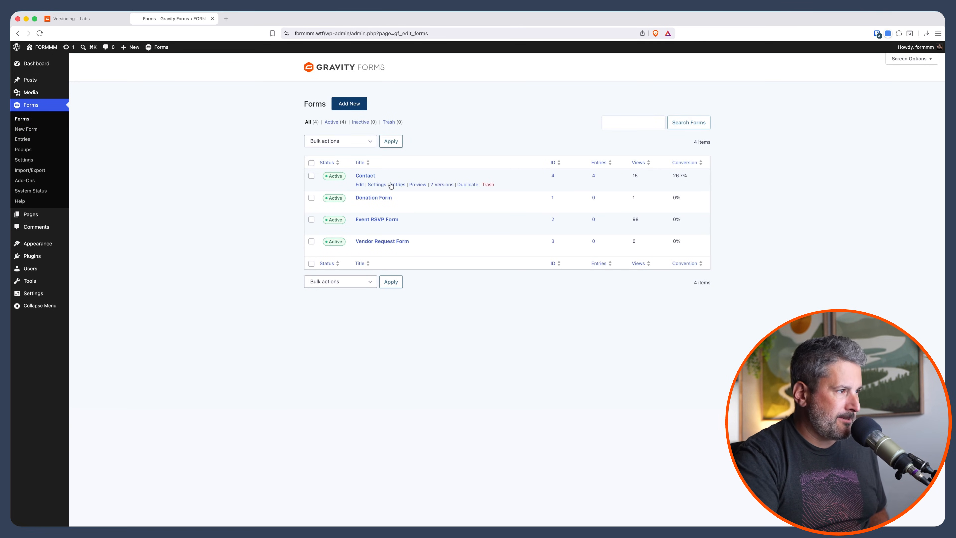
{"action": "left_click", "coordinate": [359, 185]}
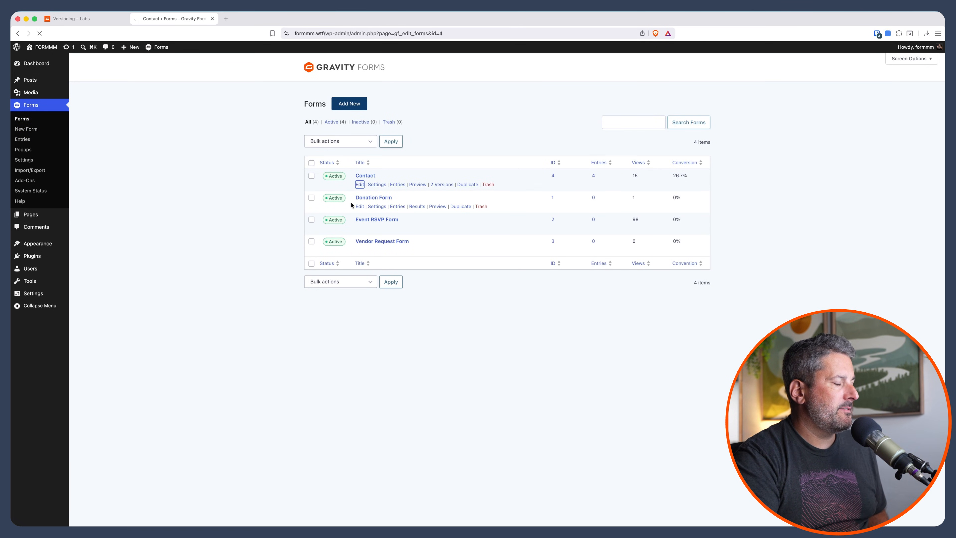
{"action": "mouse_move", "coordinate": [326, 259]}
{"action": "left_click", "coordinate": [324, 193]}
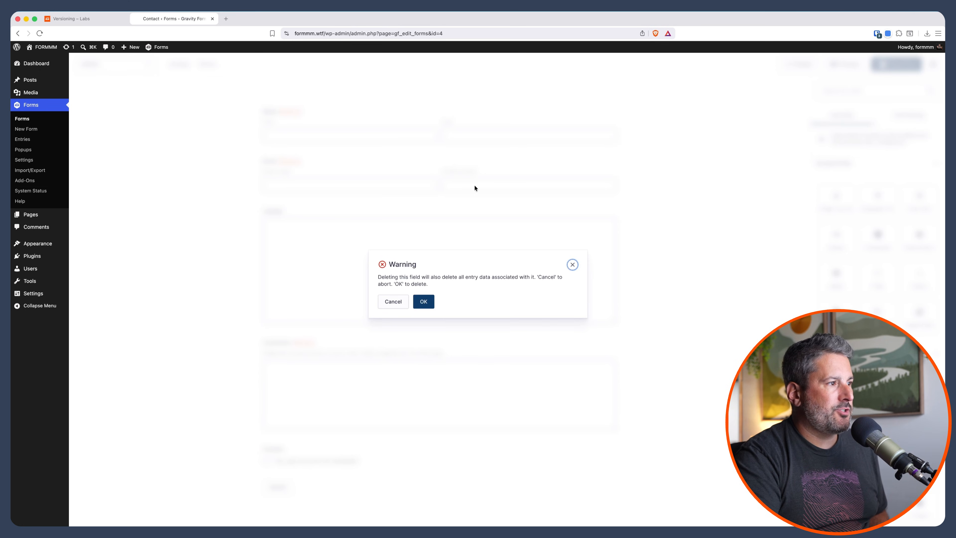
{"action": "left_click", "coordinate": [424, 303]}
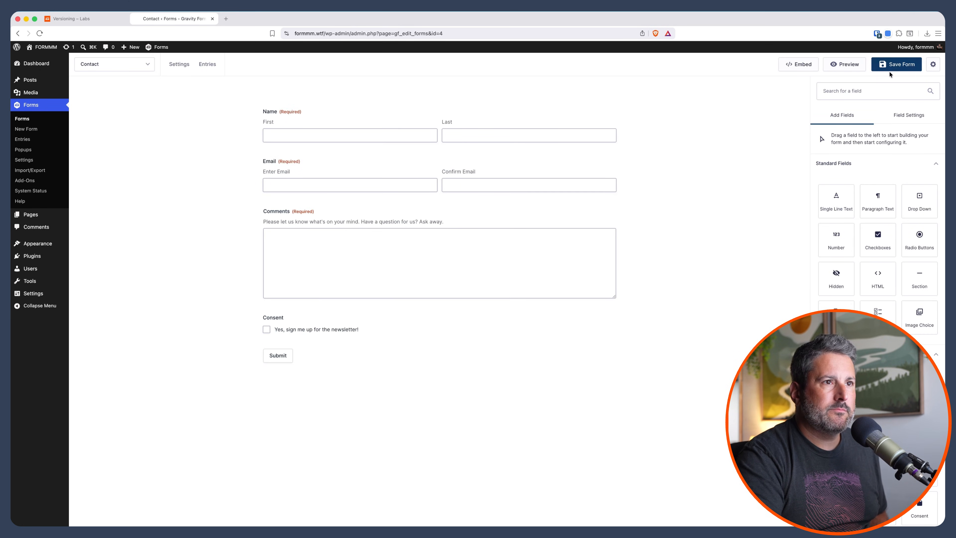
{"action": "left_click", "coordinate": [897, 66]}
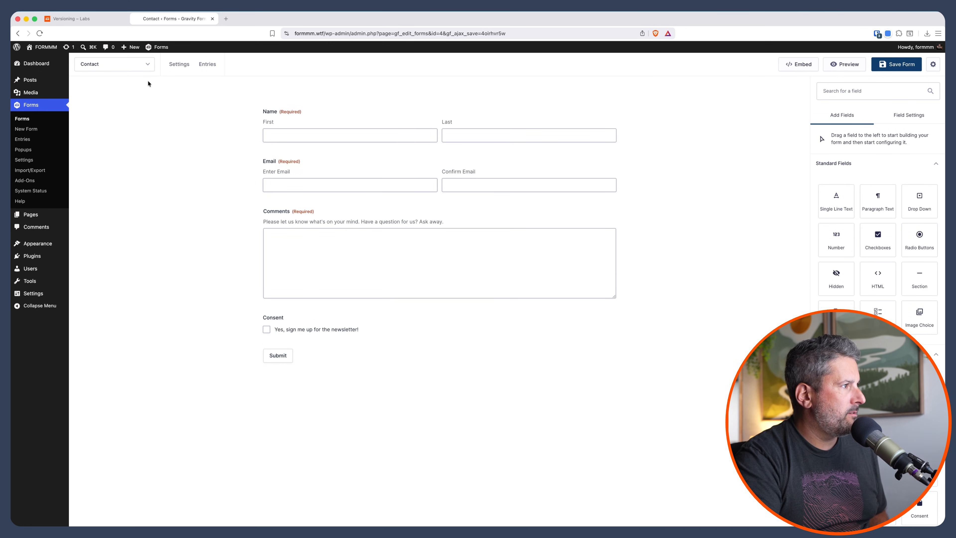
In the Contact form's version history, compare version 3 and version 1 with their preceding versions.
{"action": "mouse_move", "coordinate": [179, 69]}
{"action": "left_click", "coordinate": [199, 181]}
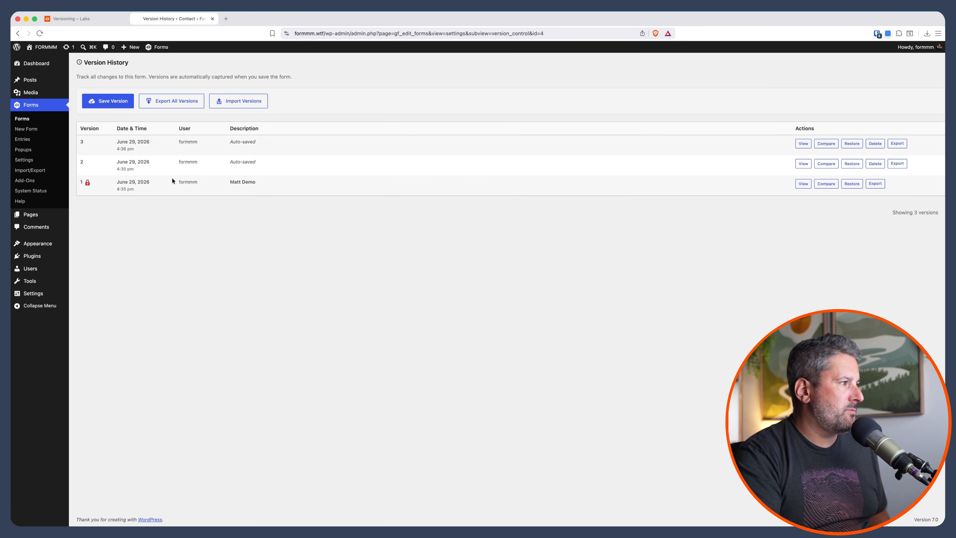
{"action": "left_click", "coordinate": [824, 145]}
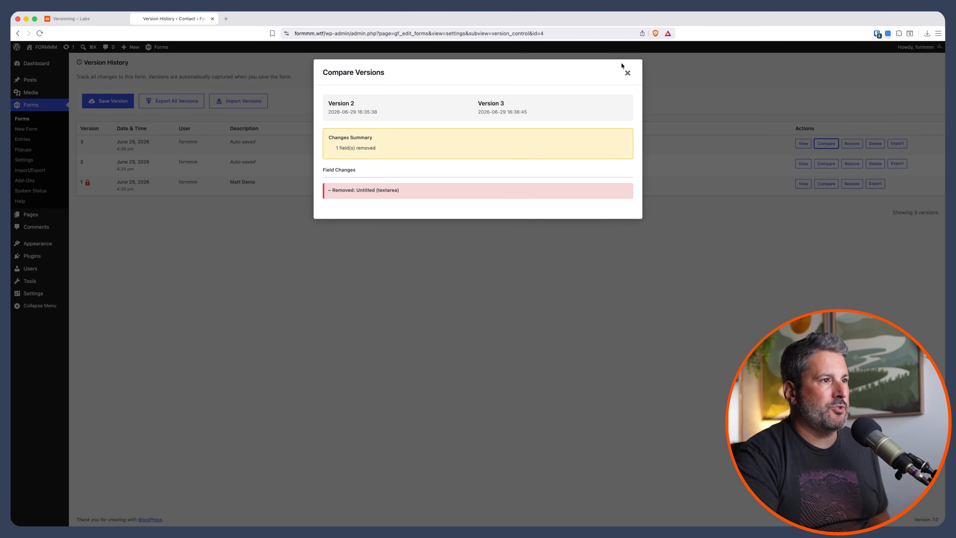
{"action": "left_click", "coordinate": [627, 73]}
{"action": "left_click", "coordinate": [823, 184]}
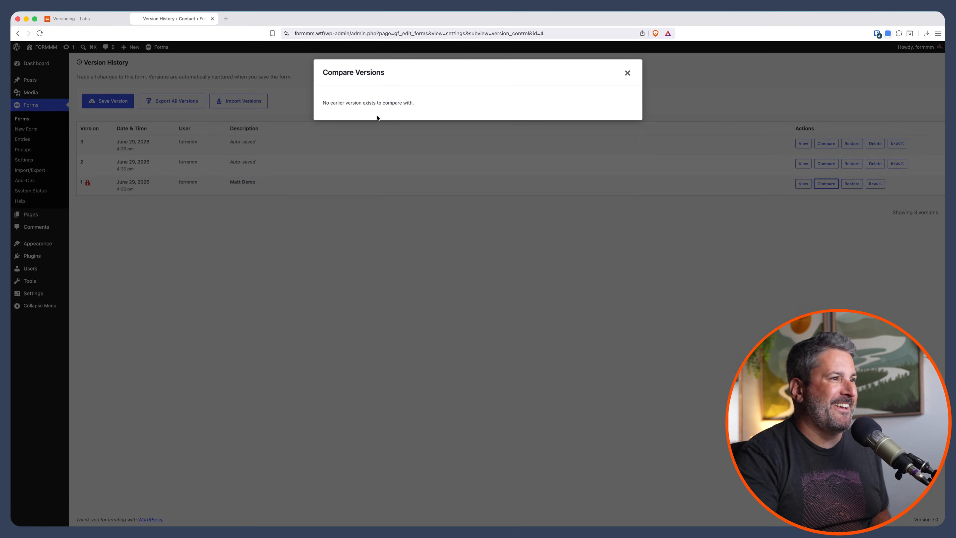
{"action": "left_click", "coordinate": [627, 73]}
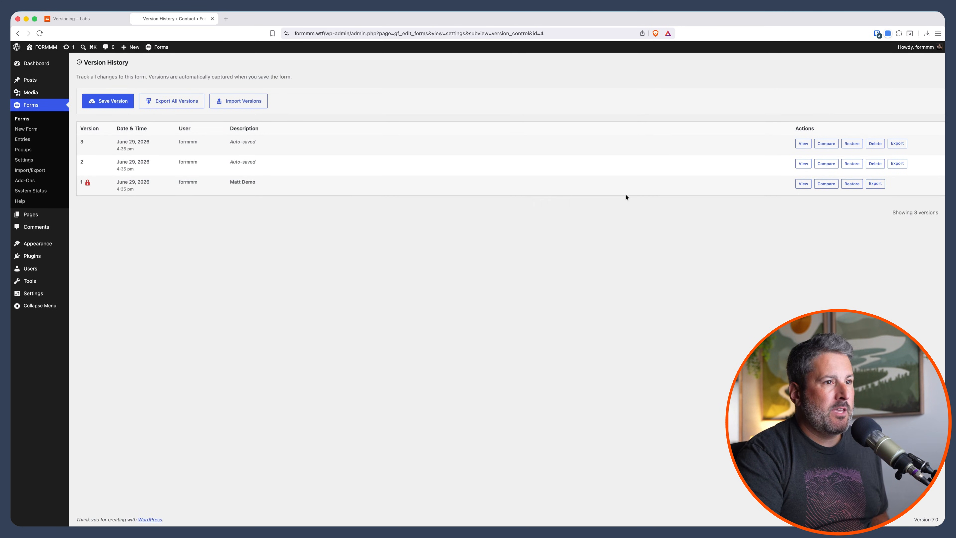
Restore the Contact form to the locked version 1.
{"action": "left_click", "coordinate": [848, 183]}
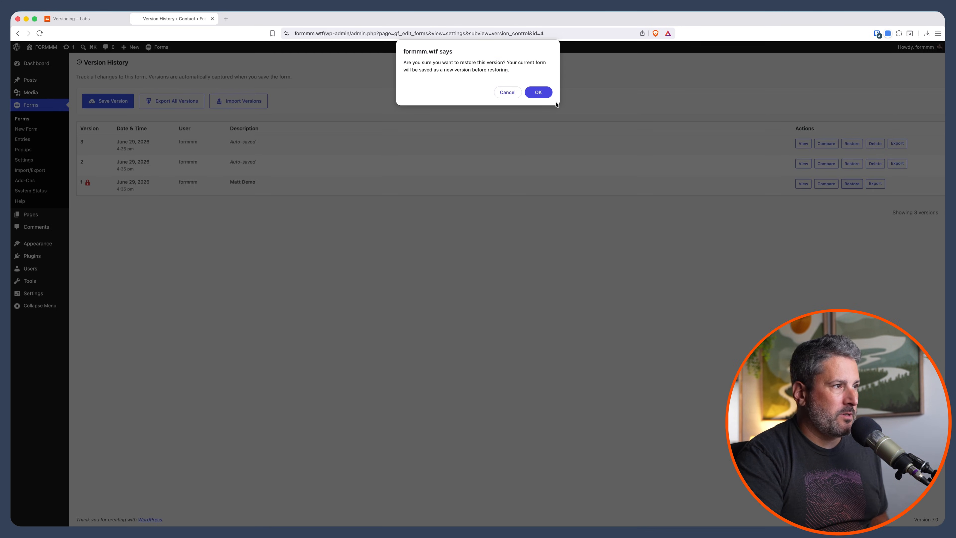
{"action": "left_click", "coordinate": [542, 93]}
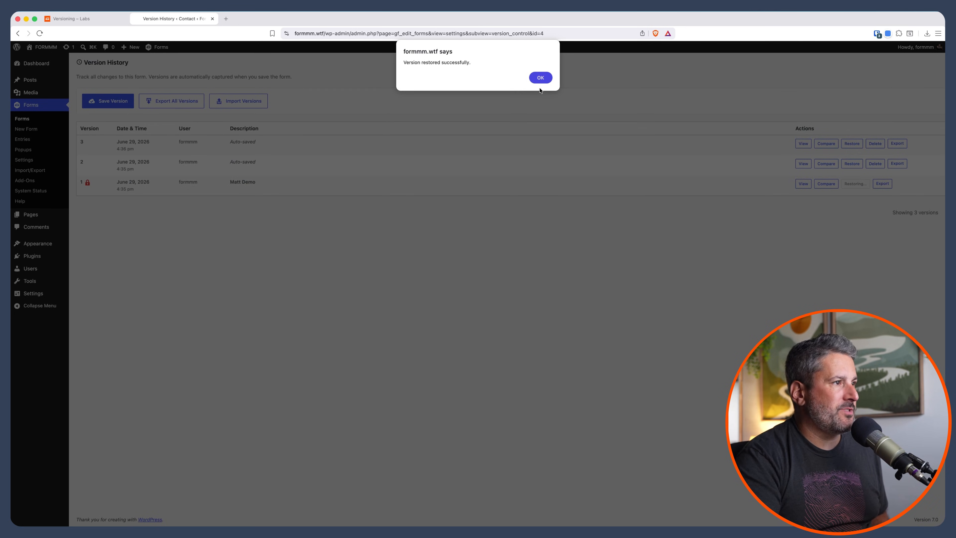
{"action": "left_click", "coordinate": [541, 80]}
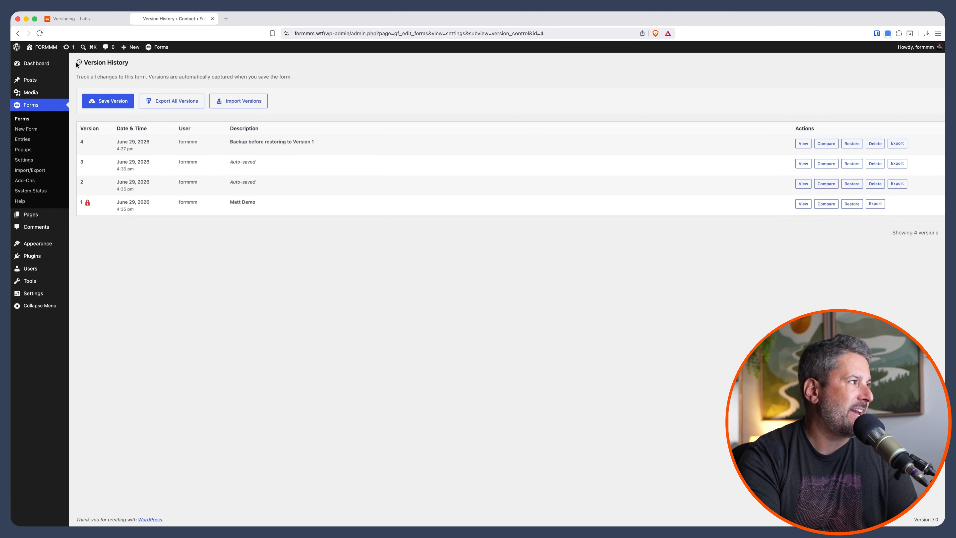
Return to the Versioning add-on's Gravity Labs page and open its feedback form.
{"action": "left_click", "coordinate": [79, 22]}
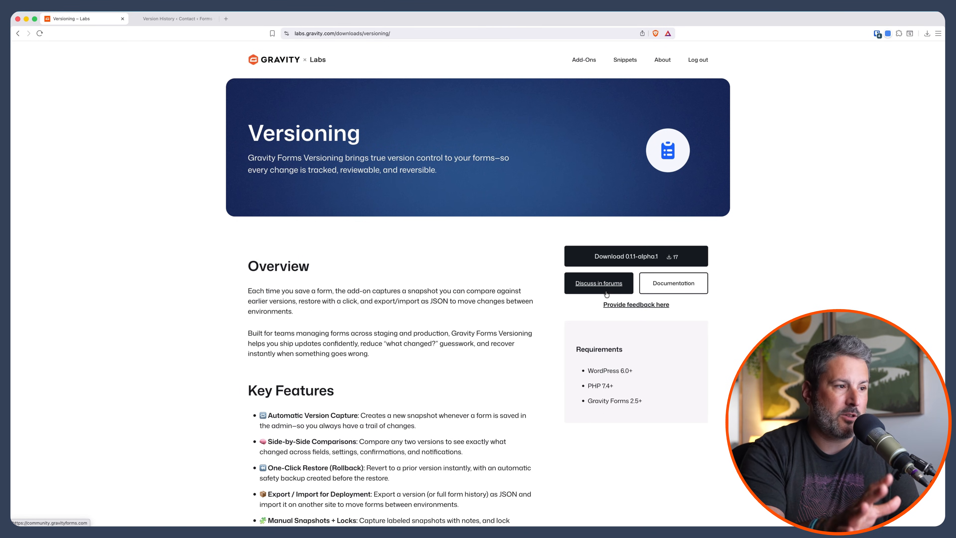
{"action": "left_click", "coordinate": [626, 308]}
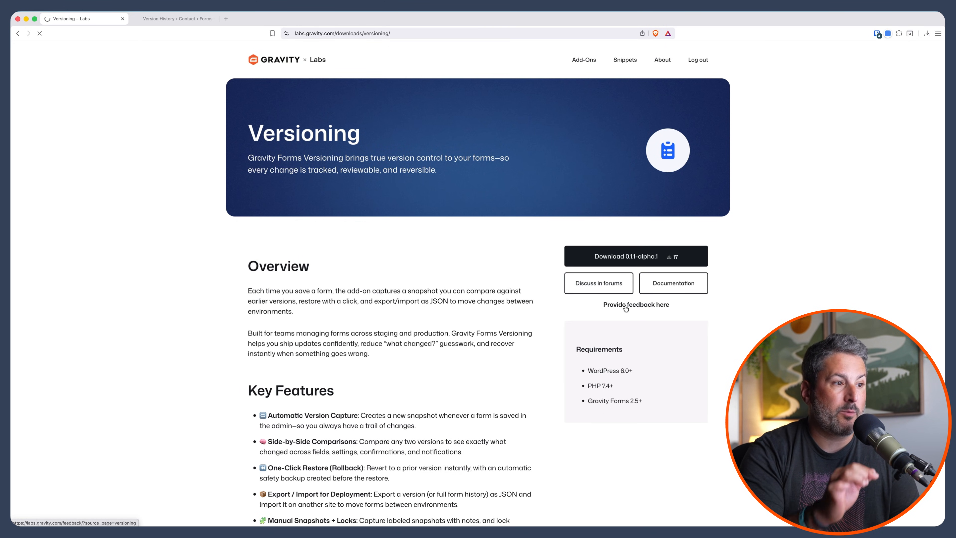